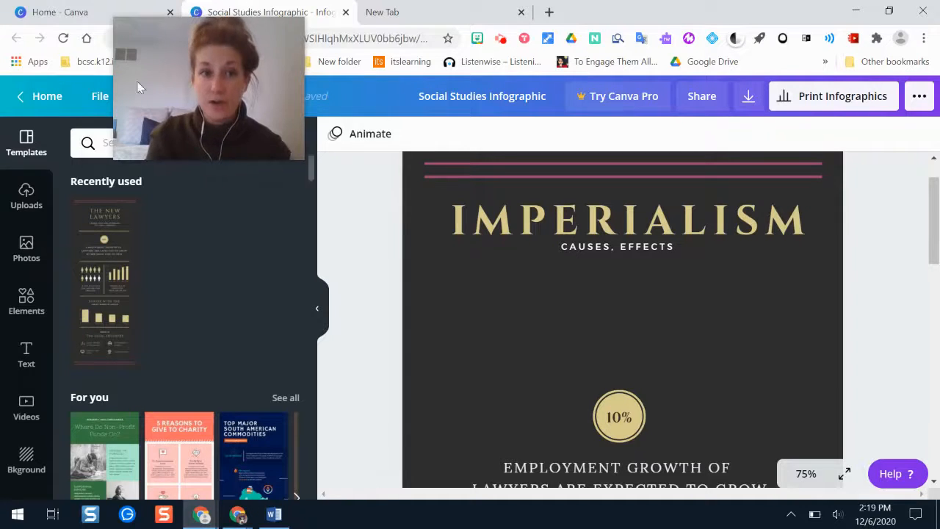
Retitle the dark 'The New Lawyers' infographic to IMPERIALISM with the subtitle CAUSES, EFFECTS.
drag(151, 63, 780, 69)
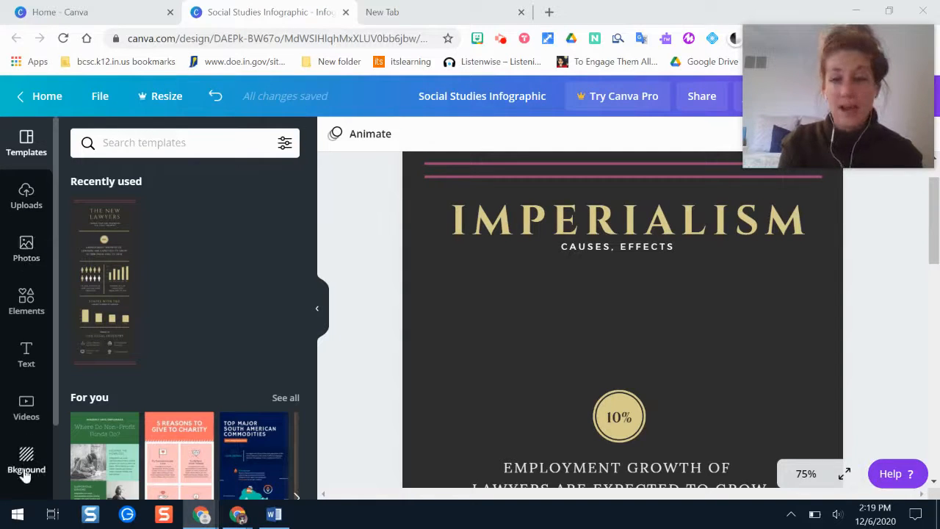
Upload the Africa map screenshot 2020-06-05_13-30-29 from the Pictures folder.
click(26, 197)
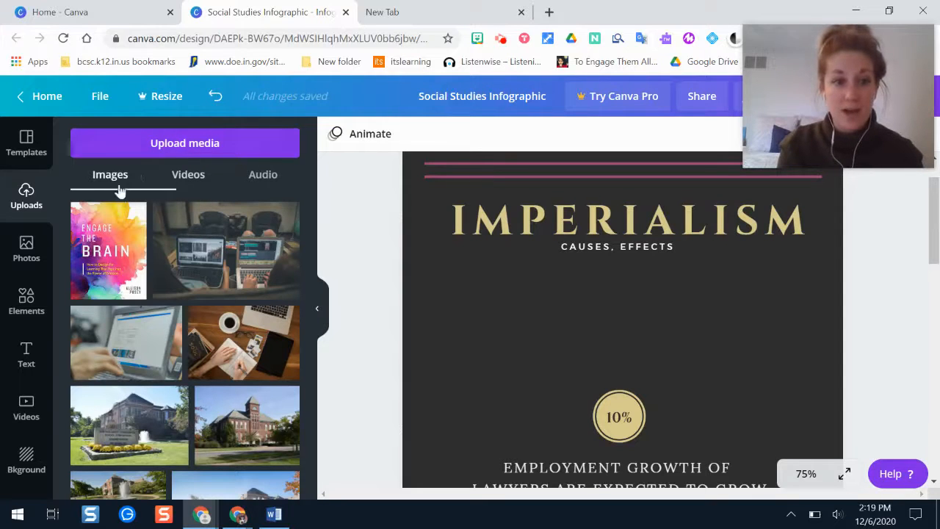
click(205, 147)
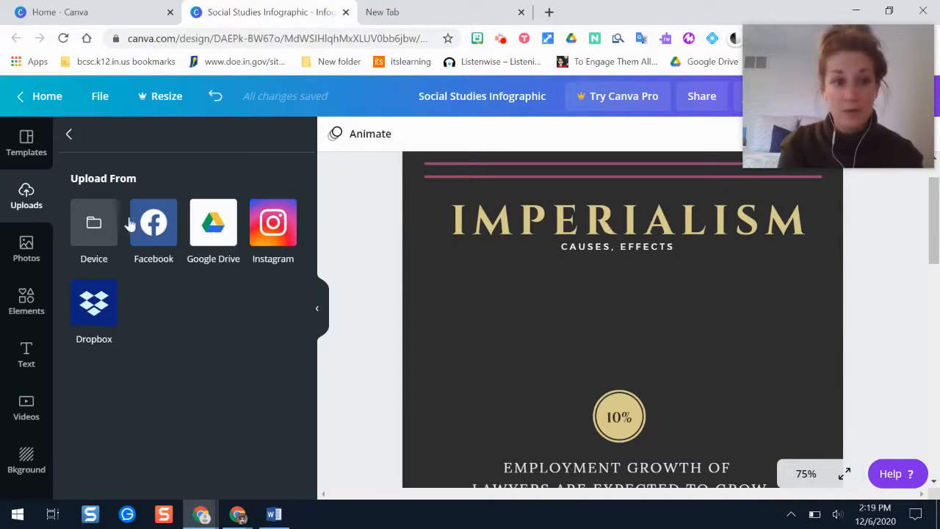
click(100, 228)
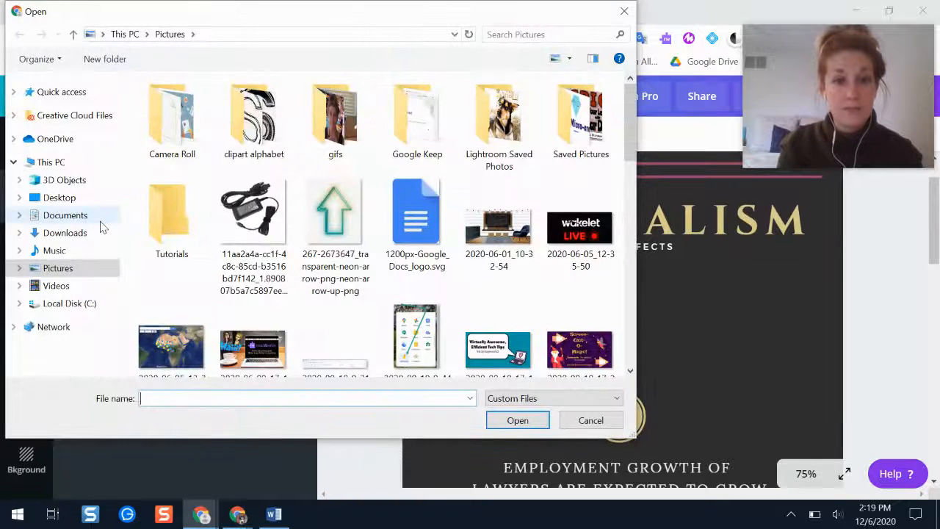
click(184, 358)
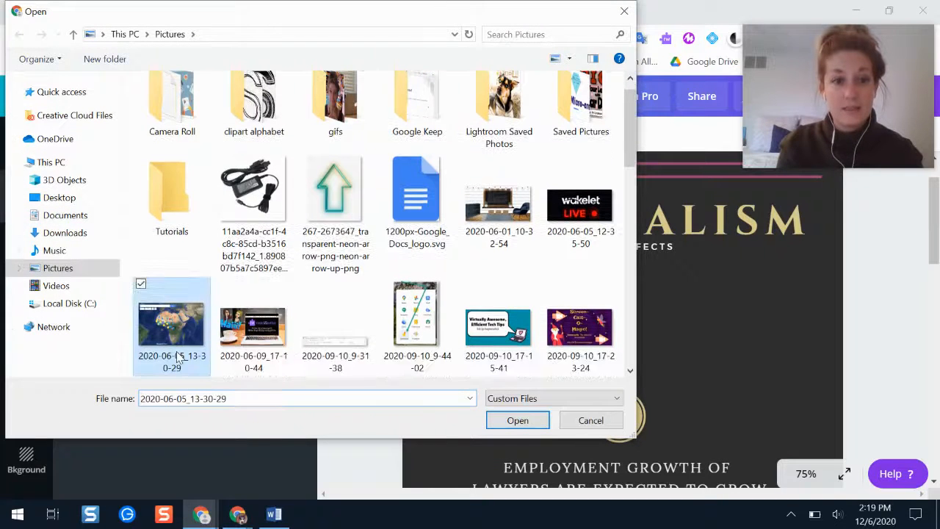
click(517, 422)
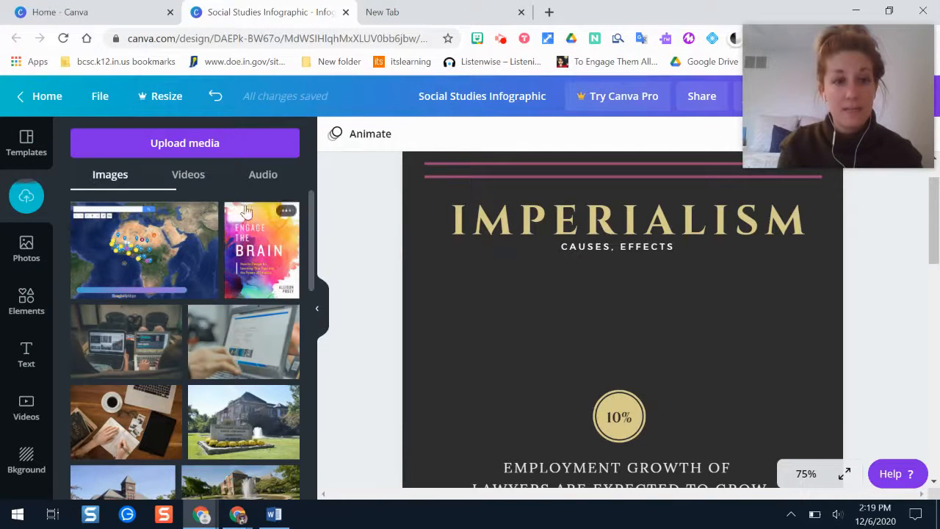
Add the uploaded Africa map to the page, shrink it, and set it above the 10% circle.
mouse_move(284, 321)
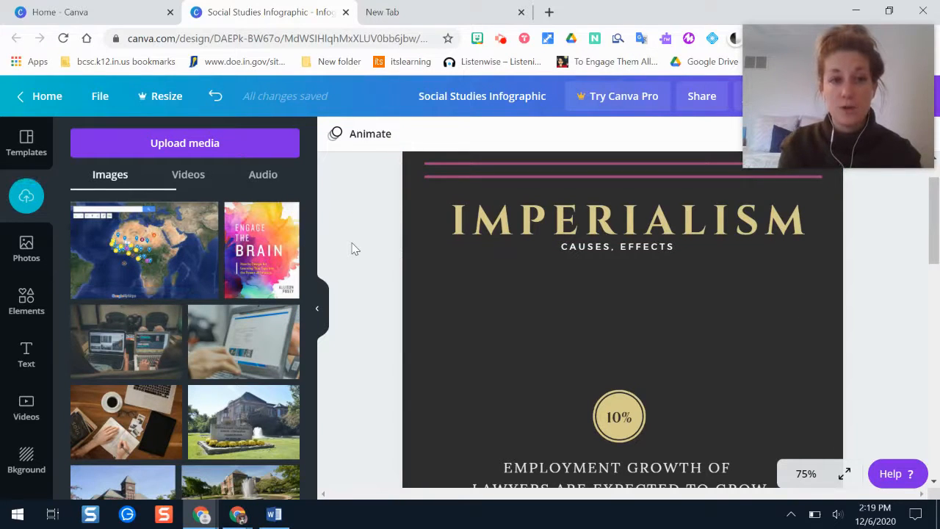
click(154, 258)
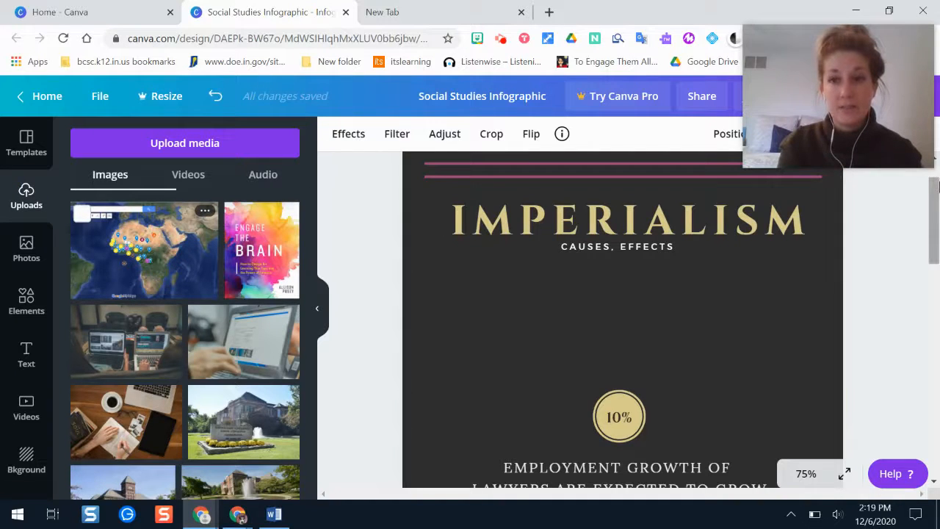
drag(934, 220, 939, 331)
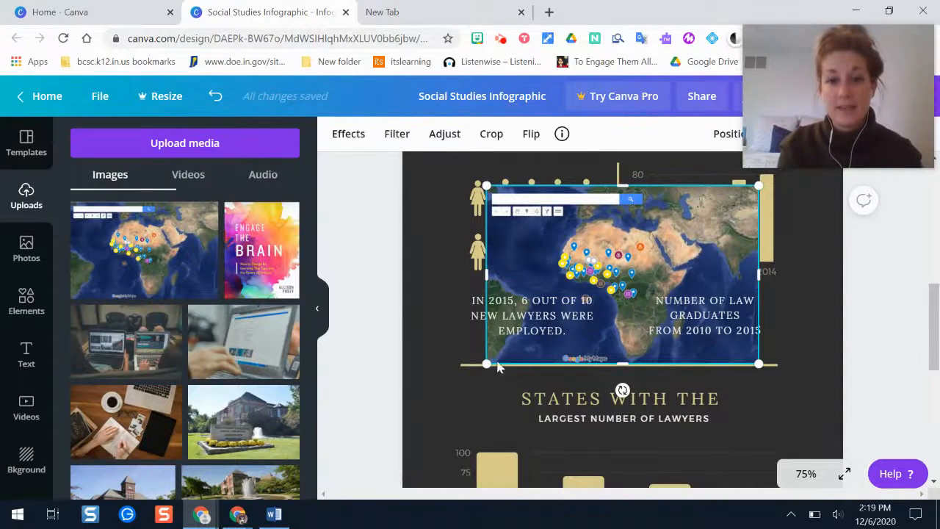
drag(488, 365, 592, 295)
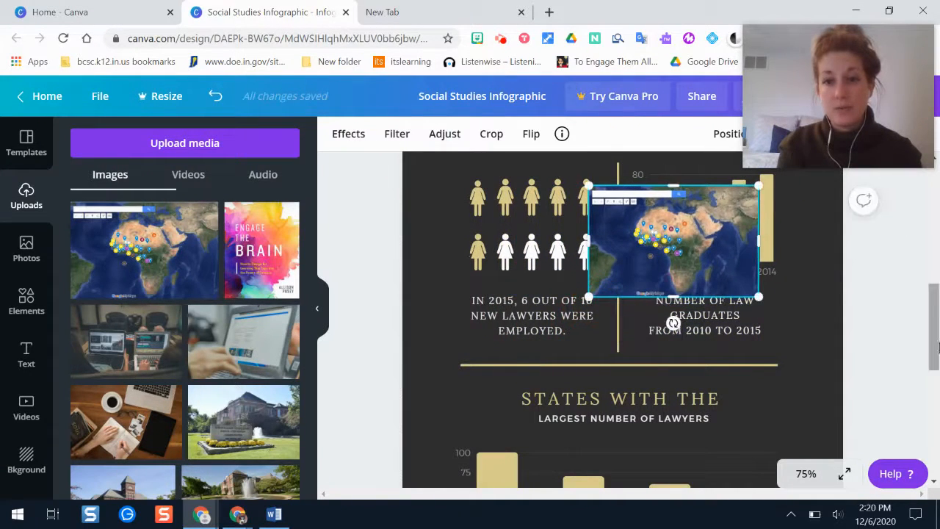
drag(933, 345, 936, 312)
drag(655, 402, 543, 232)
drag(937, 271, 937, 212)
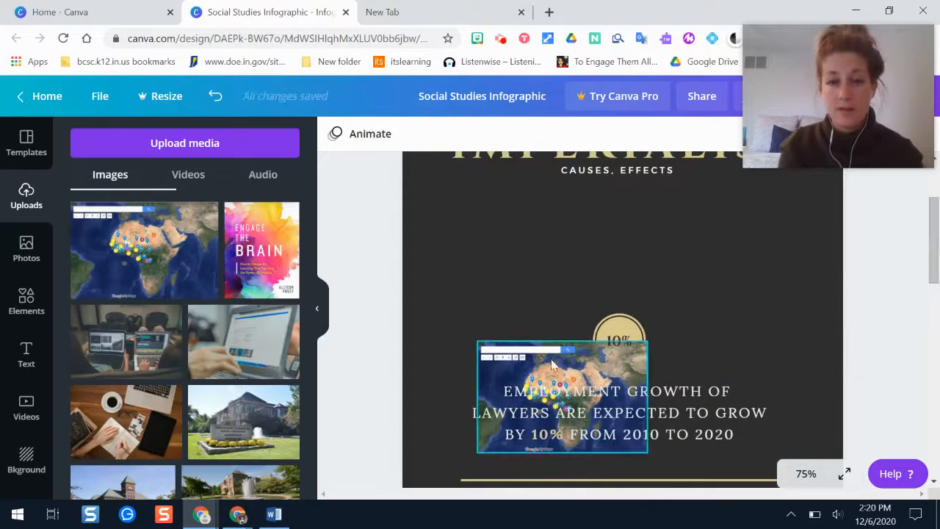
drag(552, 369, 610, 205)
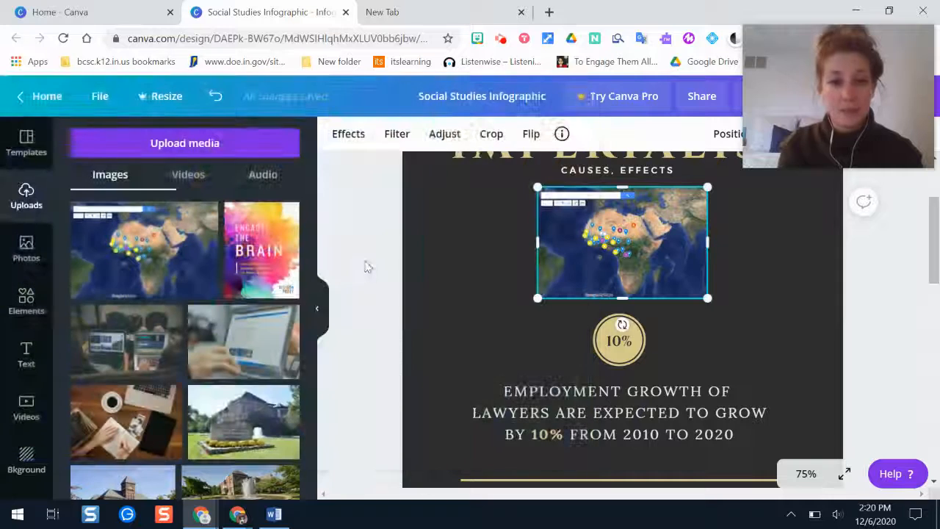
click(370, 265)
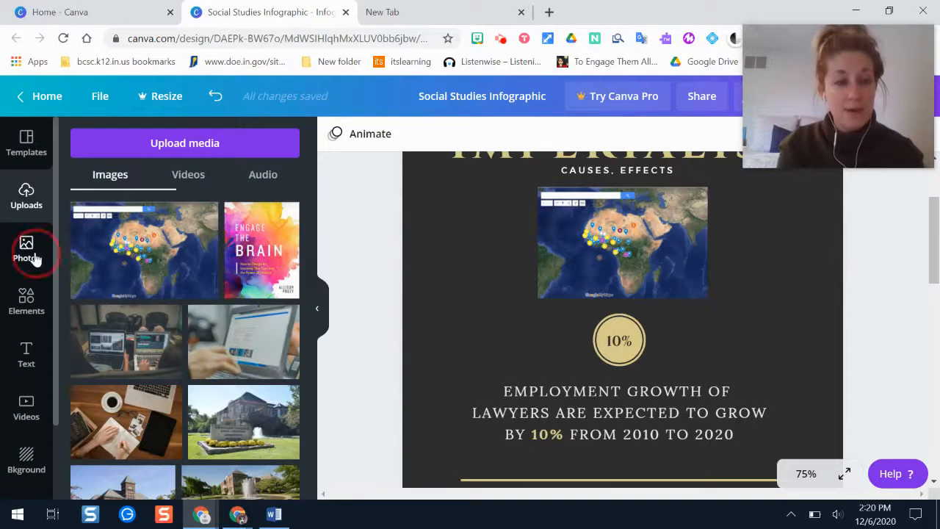
Preview stock photos in the Photos library, then switch to the Elements library.
click(28, 254)
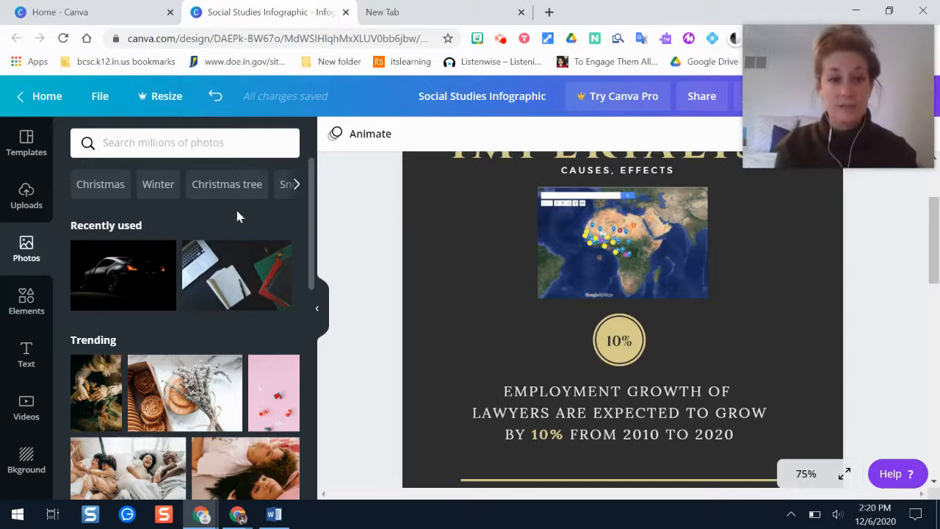
drag(309, 185, 318, 213)
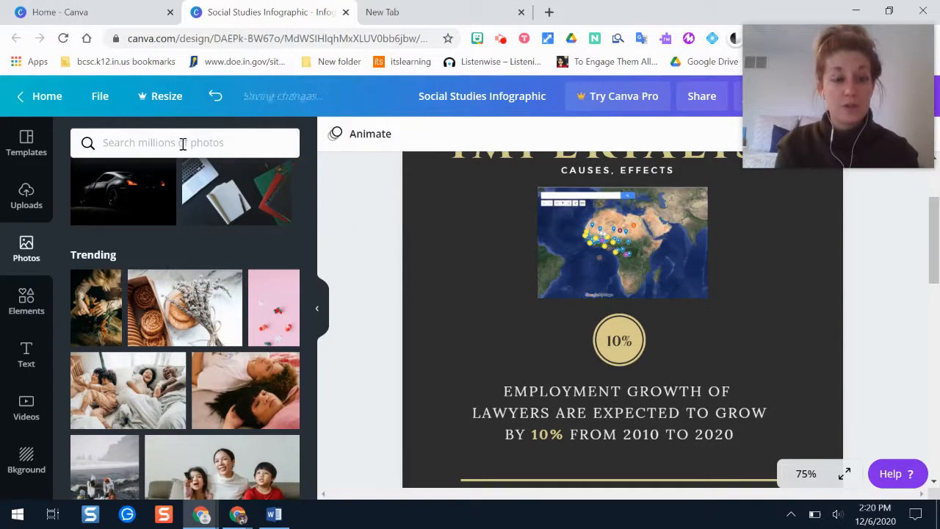
scroll(316, 218, down, 3)
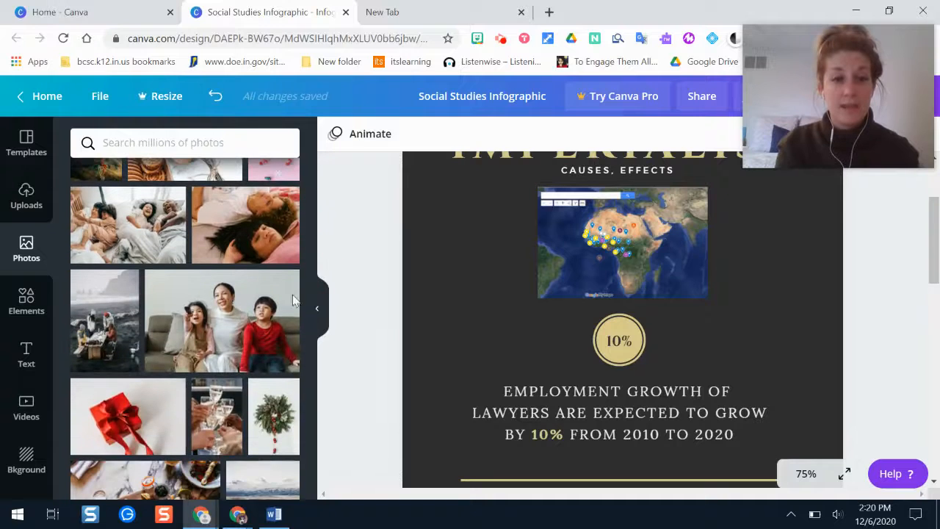
mouse_move(251, 322)
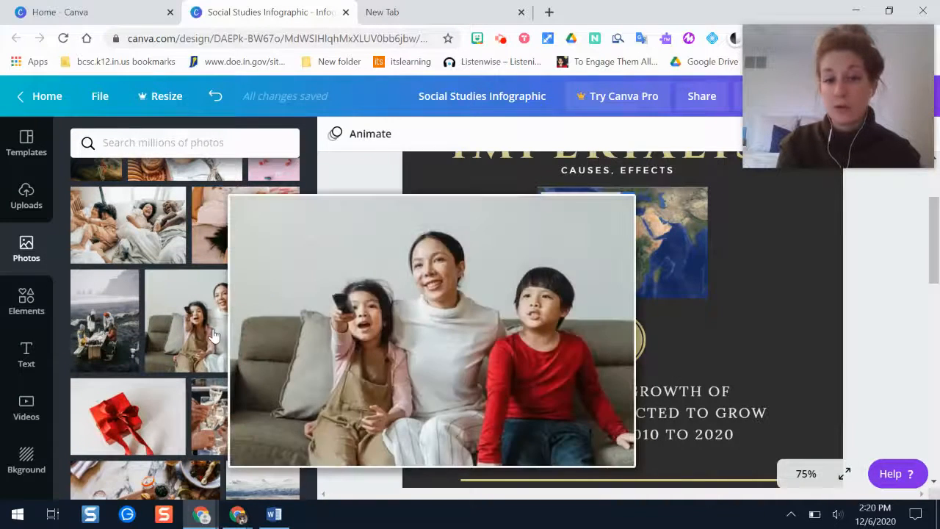
mouse_move(287, 234)
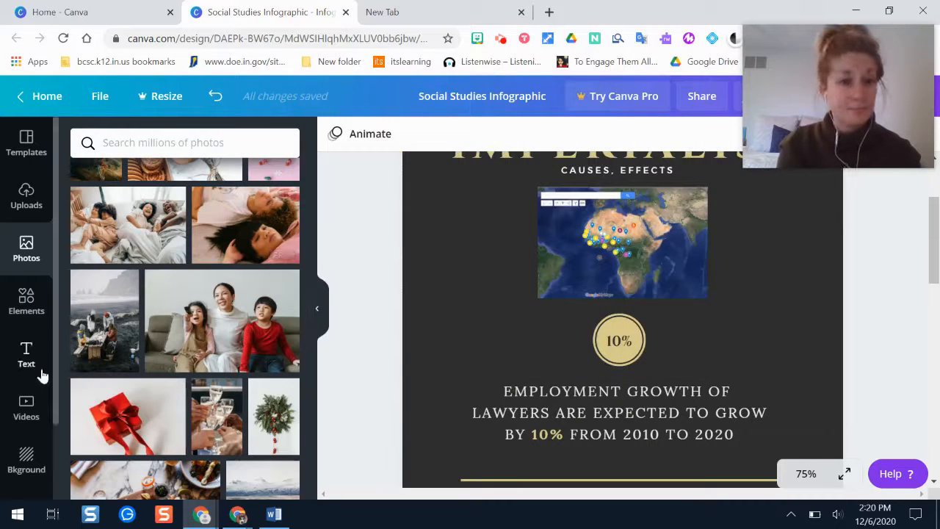
click(21, 308)
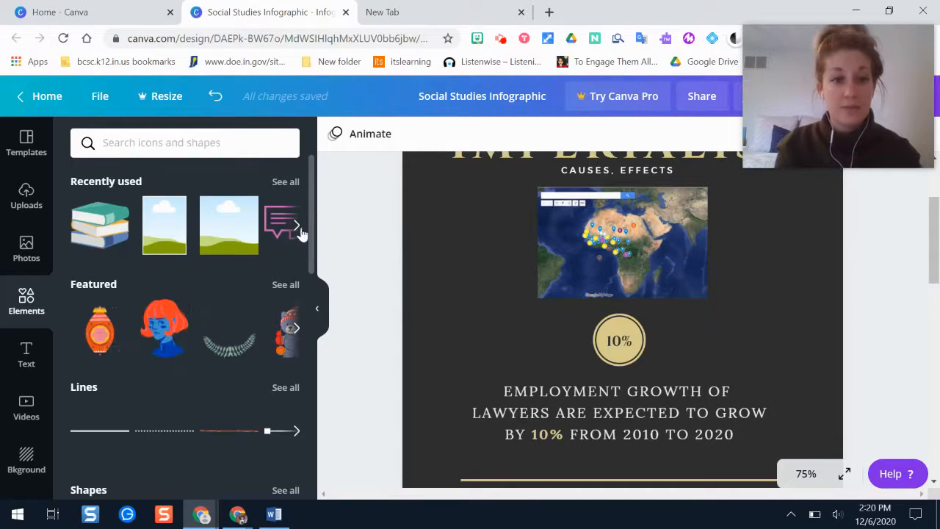
Add a wavy-edged frame, shrink it near the map, and move the employment text below it.
drag(315, 191, 340, 318)
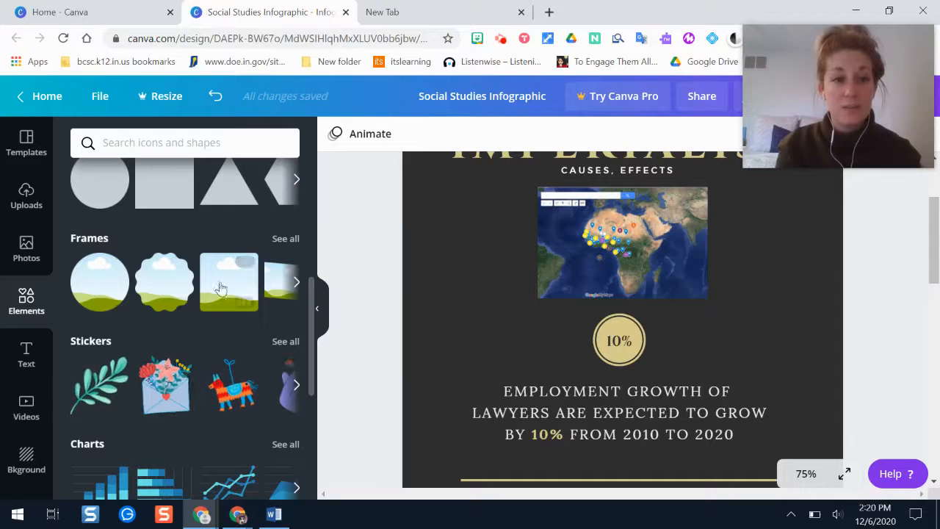
click(160, 292)
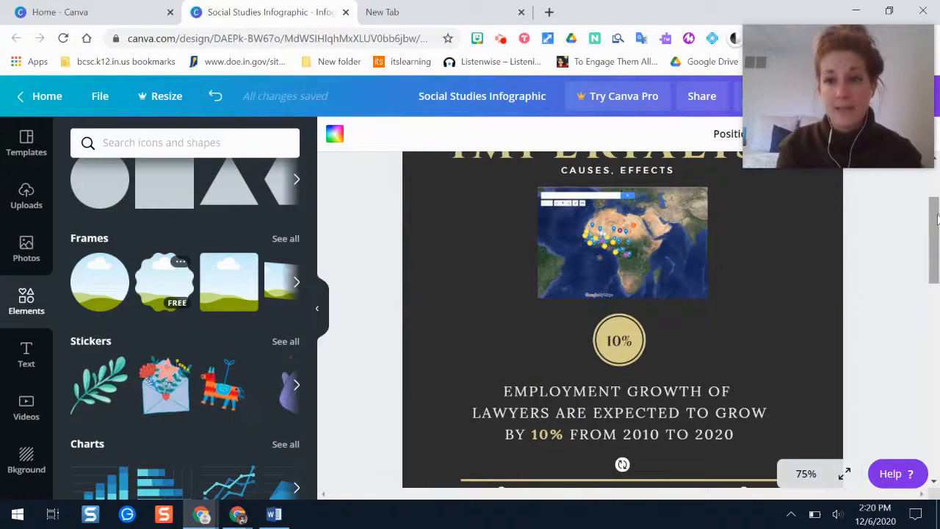
drag(935, 224, 935, 271)
drag(621, 389, 512, 200)
drag(933, 320, 929, 304)
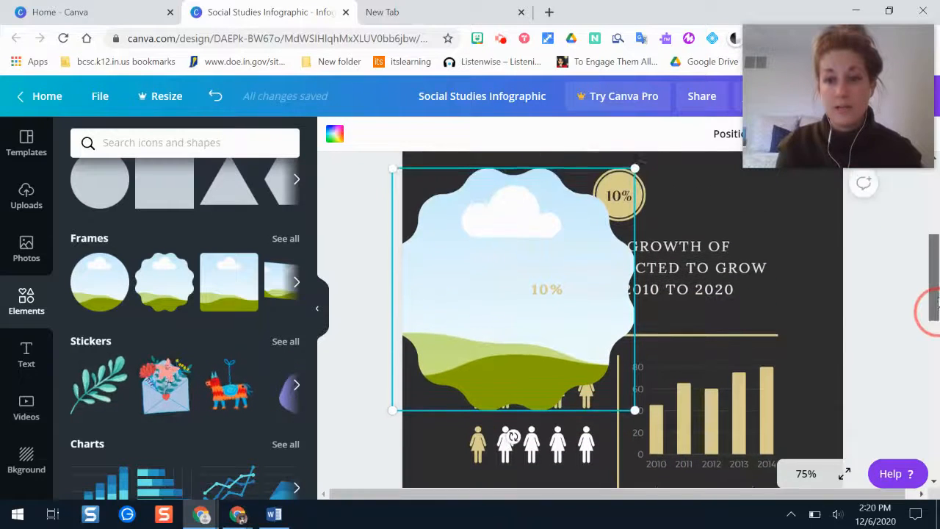
click(558, 344)
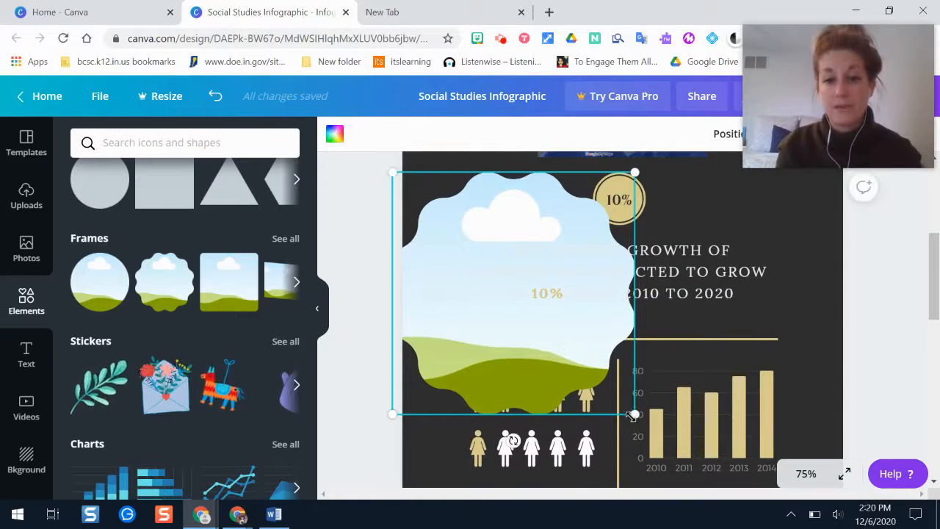
drag(635, 414, 507, 291)
click(471, 228)
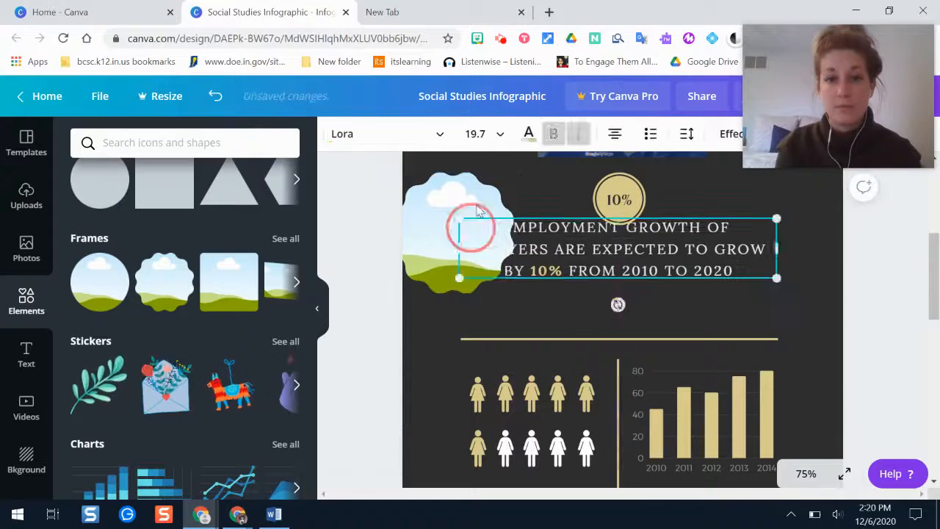
drag(478, 212, 544, 266)
Drop the Africa map into the wavy frame and resize it to 188 × 188.
click(491, 246)
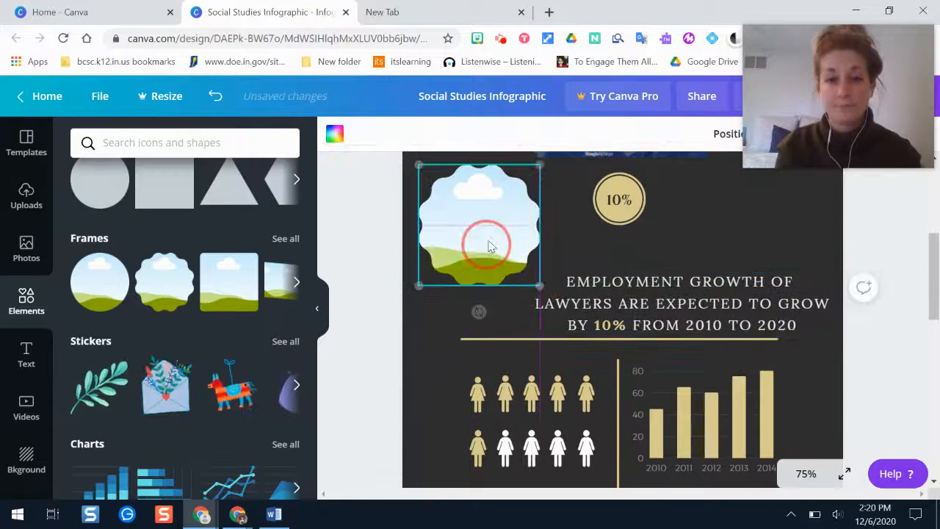
drag(935, 274, 938, 242)
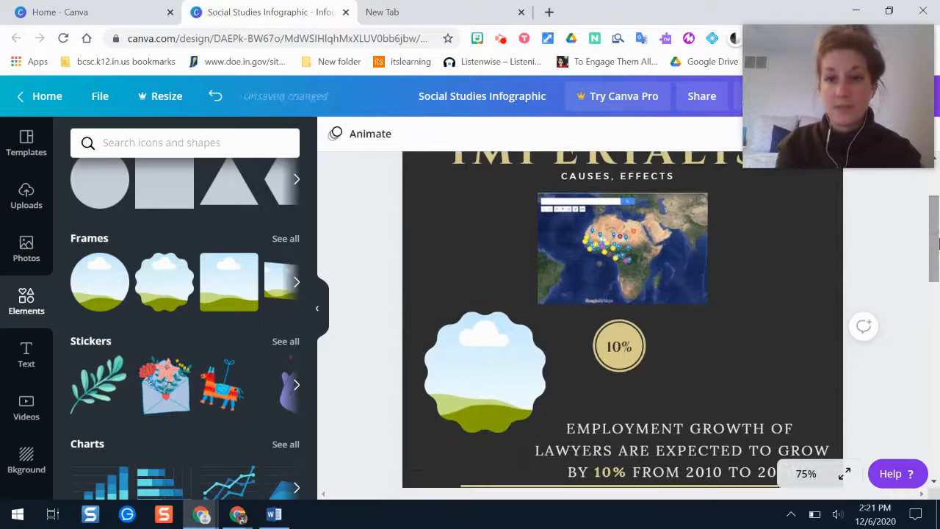
drag(622, 249, 487, 276)
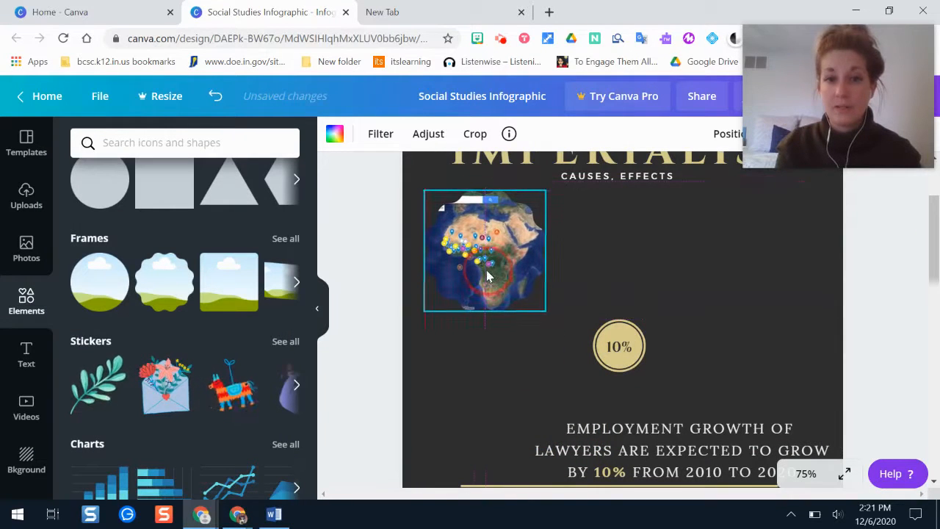
mouse_move(546, 311)
mouse_down()
mouse_move(582, 332)
mouse_move(533, 314)
mouse_move(541, 321)
mouse_up()
click(908, 350)
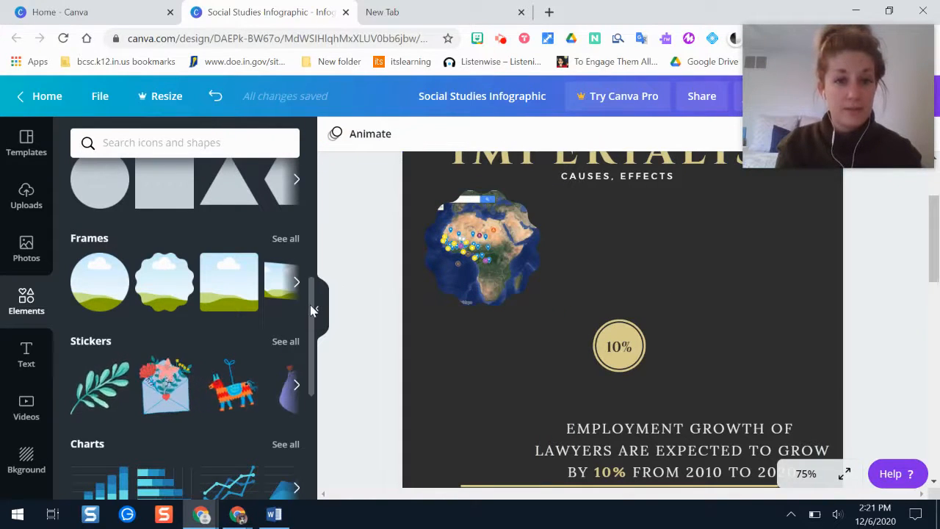
drag(312, 307, 315, 397)
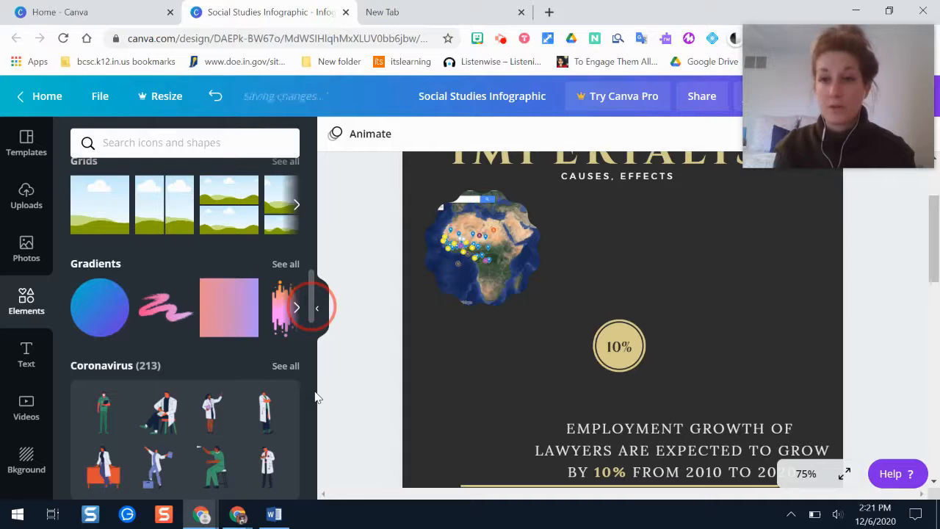
Check the text options on the CAUSES, EFFECTS subtitle, then bring up the background colour library.
drag(316, 397, 318, 406)
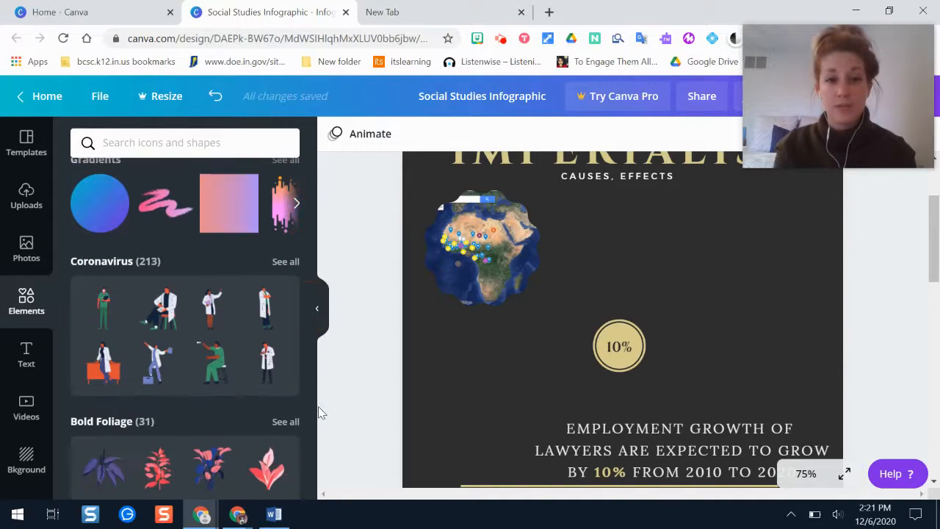
click(27, 359)
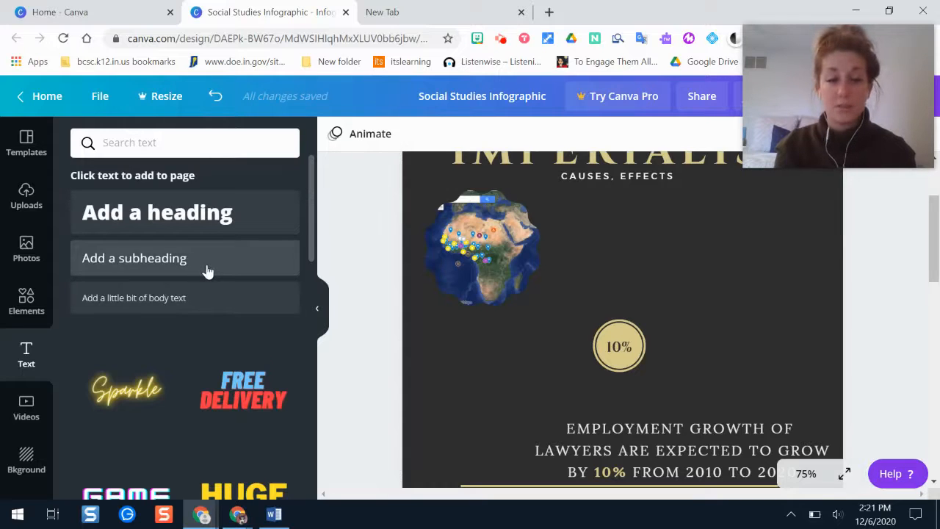
click(581, 179)
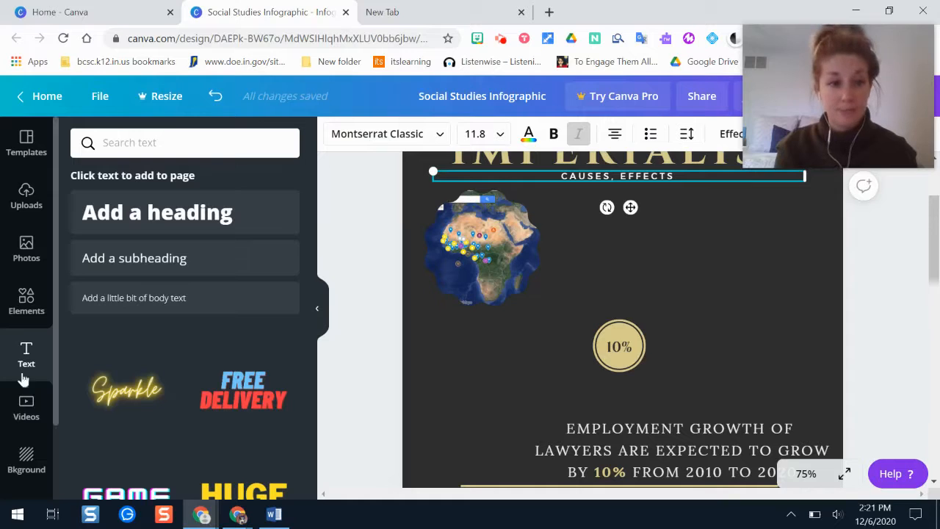
click(26, 416)
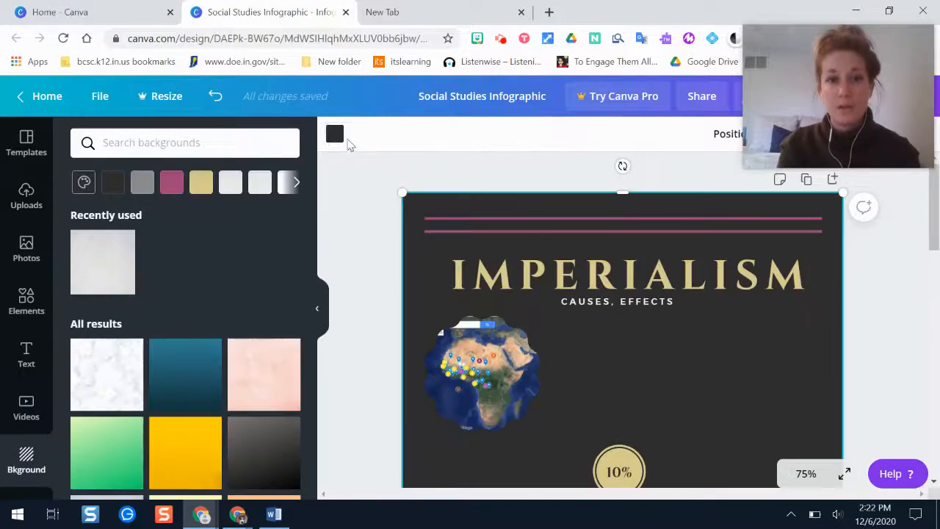
click(335, 134)
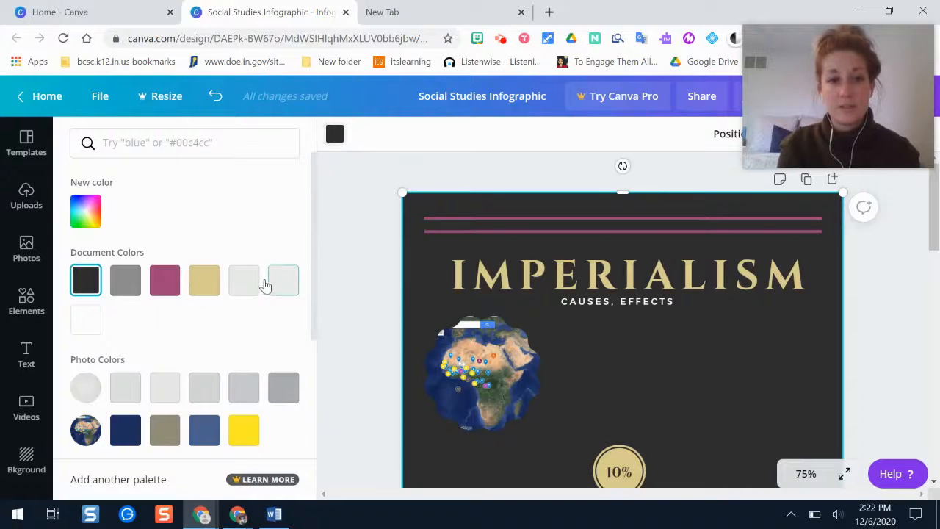
click(127, 284)
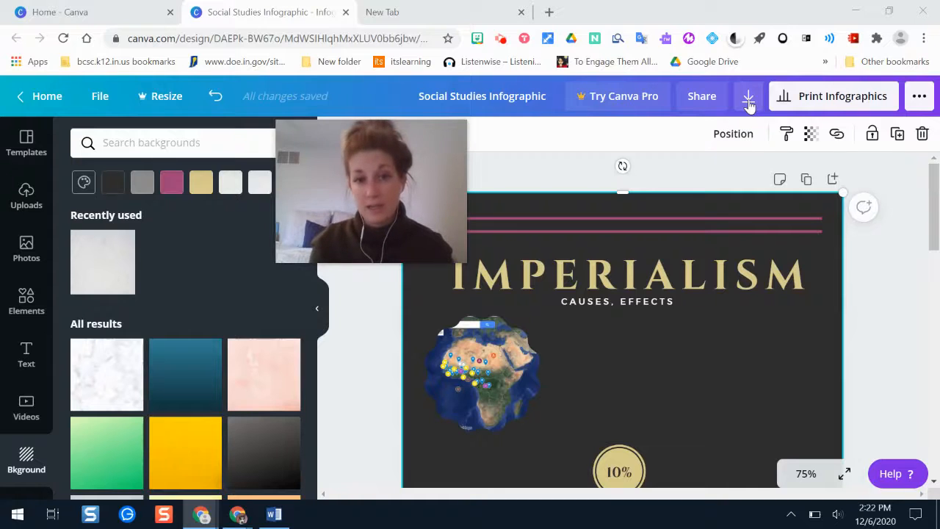
Change the share link permission from edit to view and copy the view-only link.
click(704, 100)
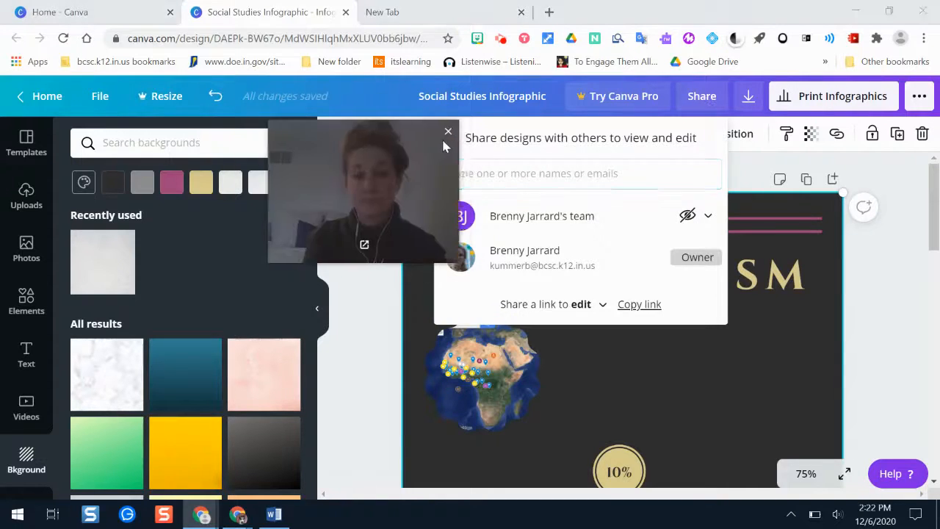
drag(442, 137, 341, 111)
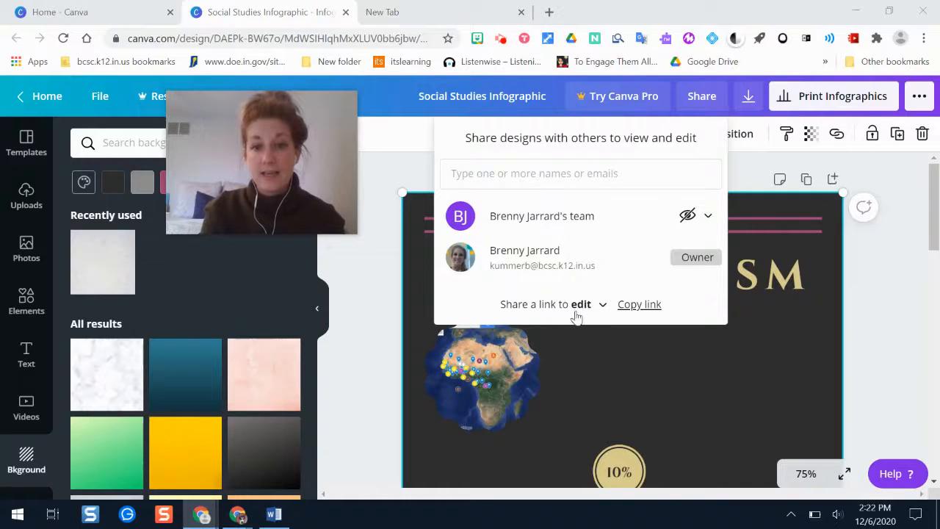
click(636, 305)
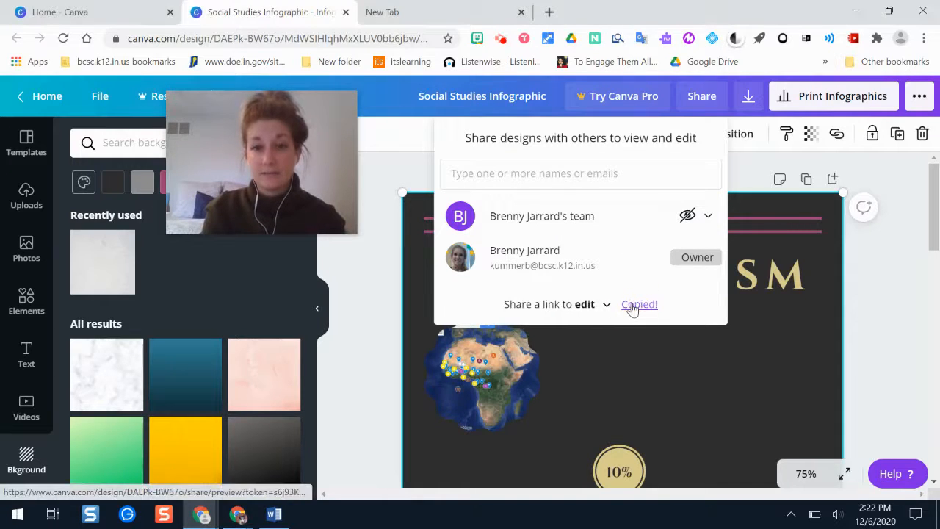
click(606, 307)
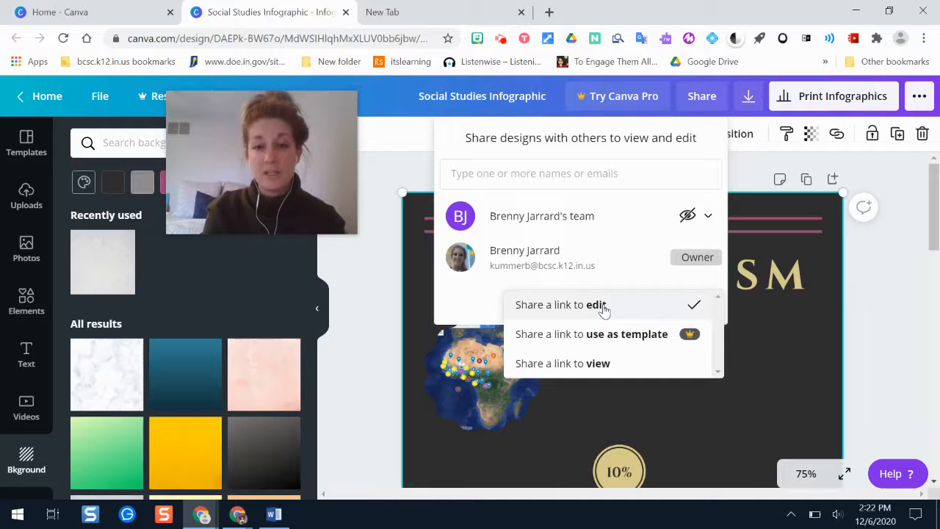
click(601, 363)
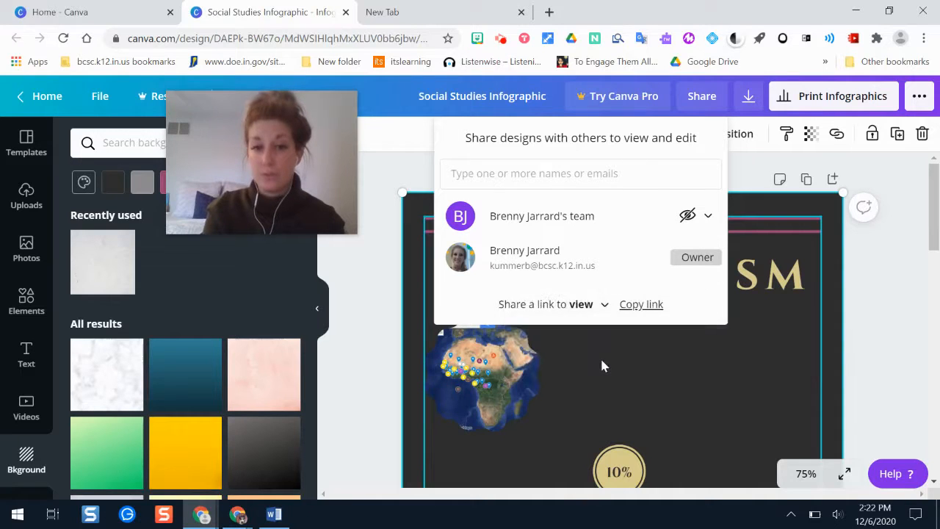
click(636, 307)
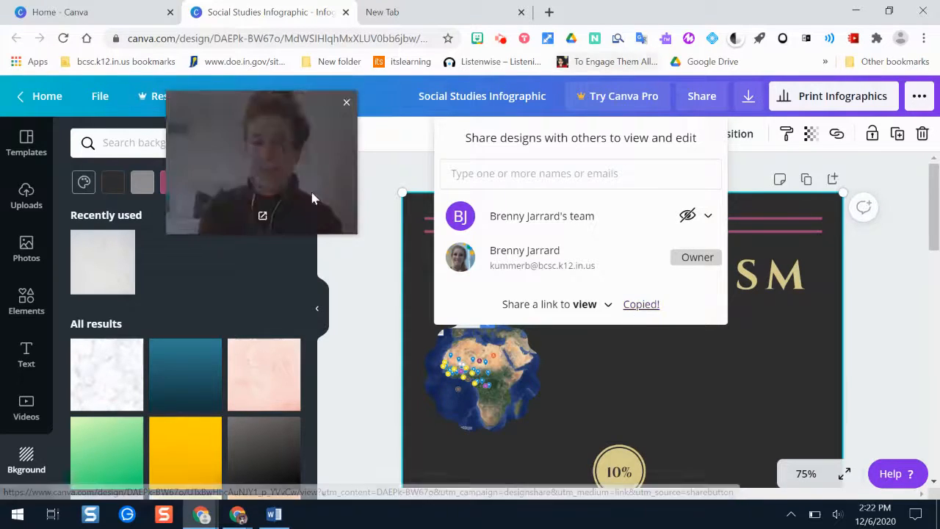
drag(273, 153, 843, 118)
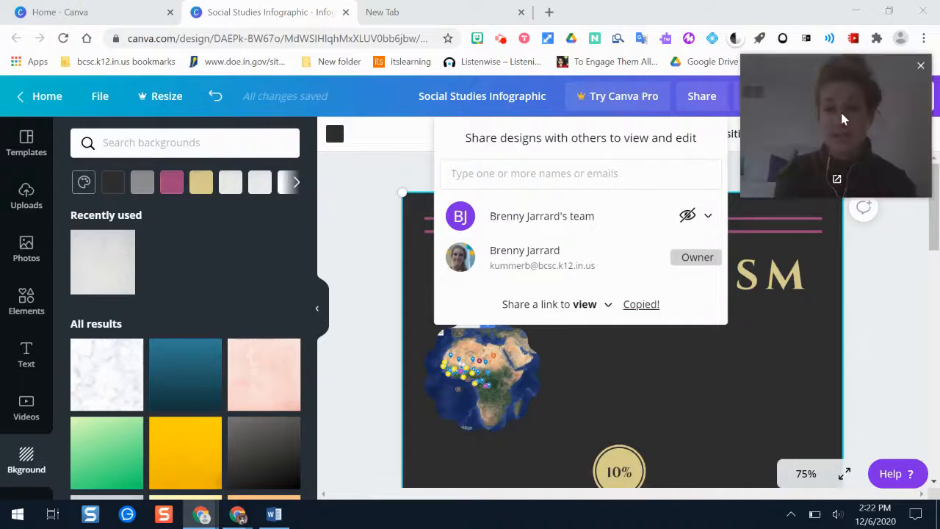